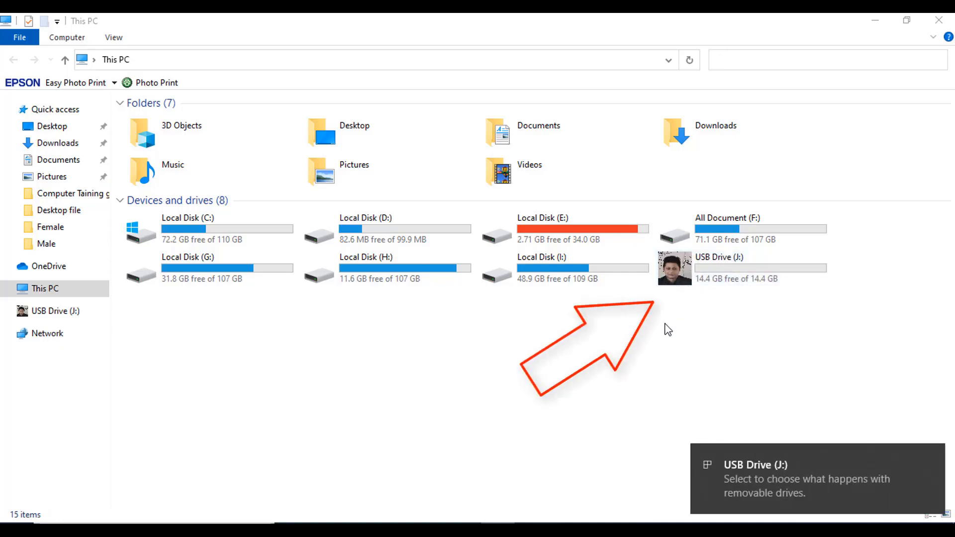
Step: Quick-format USB Drive (J:) with the NTFS file system and a 4096-byte allocation unit size, then close the format dialog
click(651, 313)
right_click(726, 270)
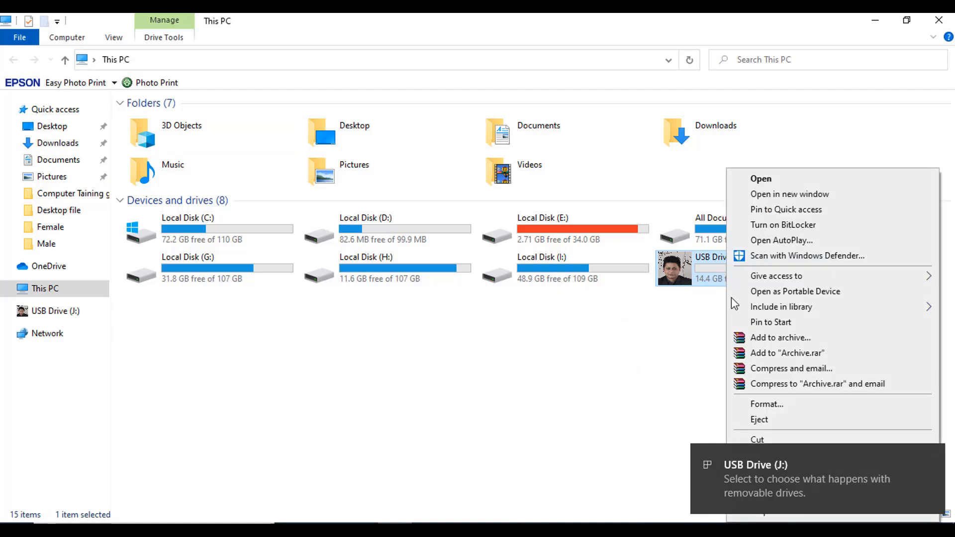
click(766, 404)
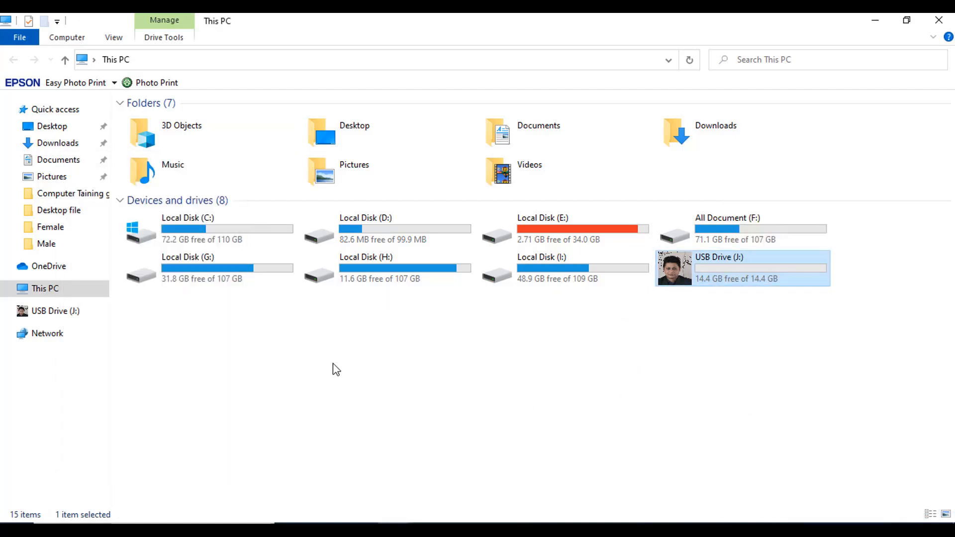
right_click(699, 281)
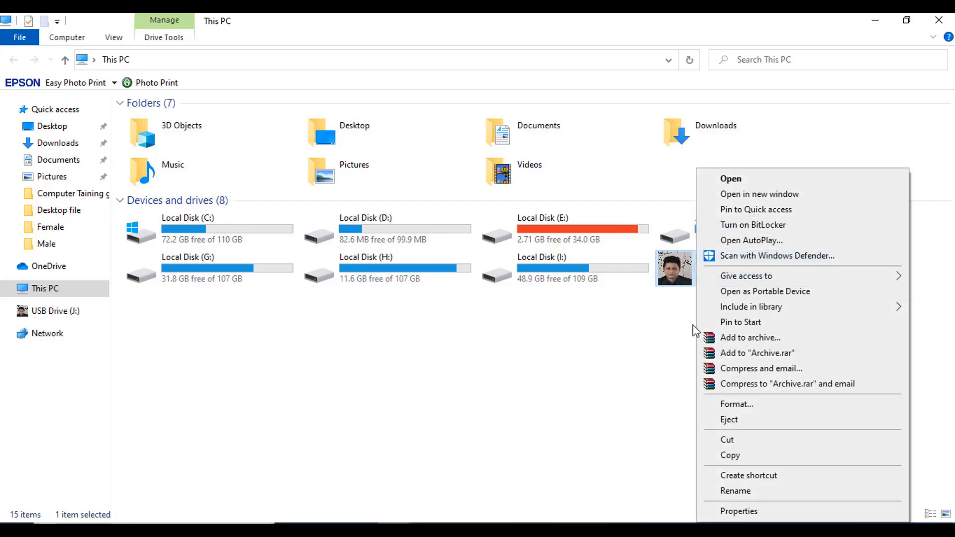
click(767, 400)
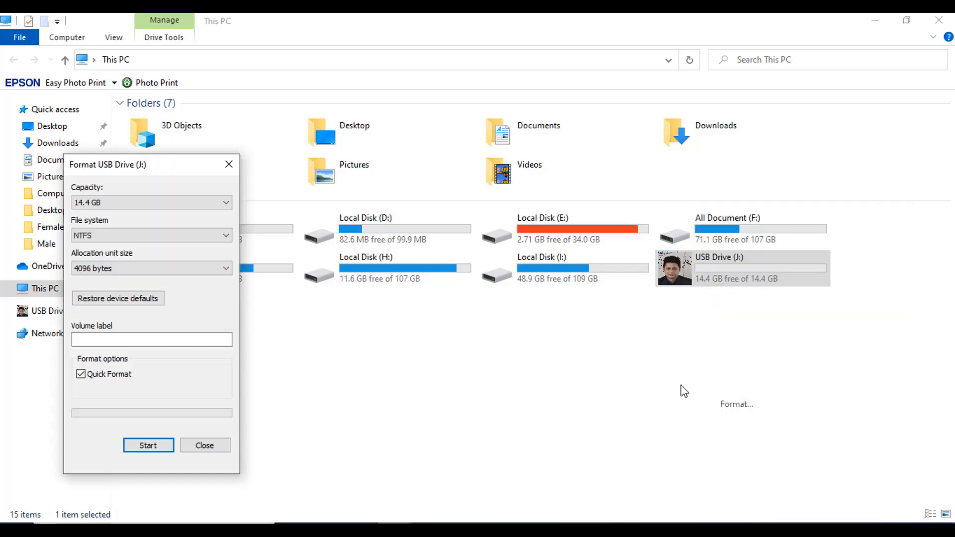
click(148, 445)
click(497, 276)
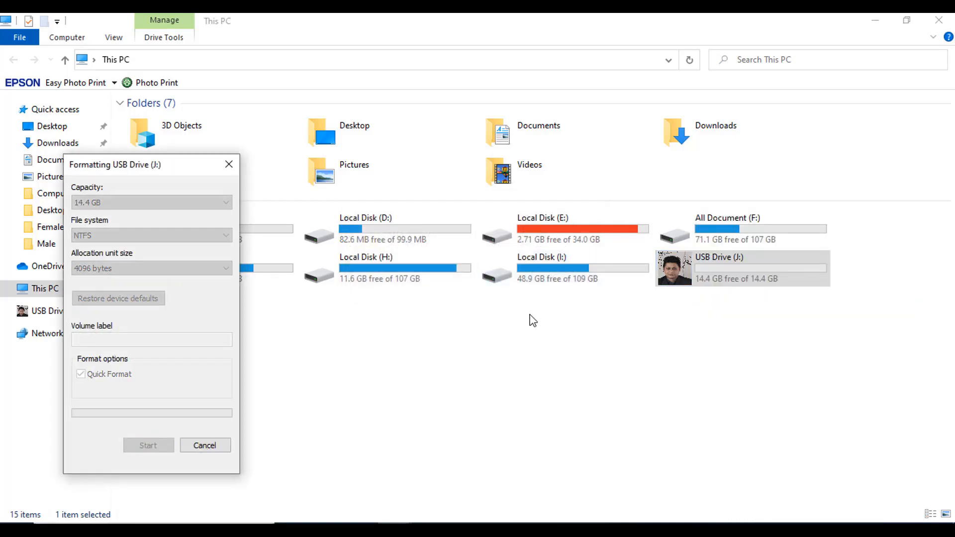
click(551, 279)
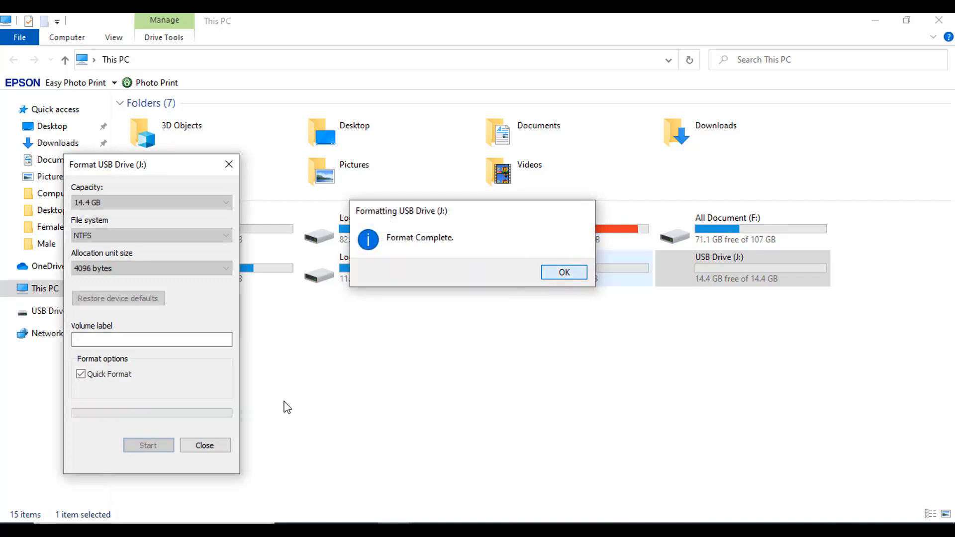
click(205, 445)
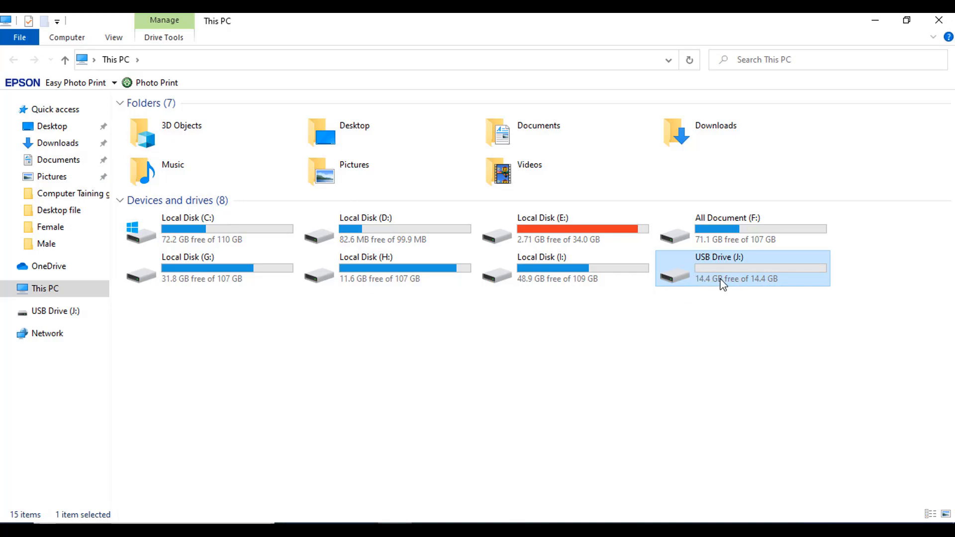
Step: Minimize the file window and delete the picture 1 and the autorun file from the desktop
click(883, 19)
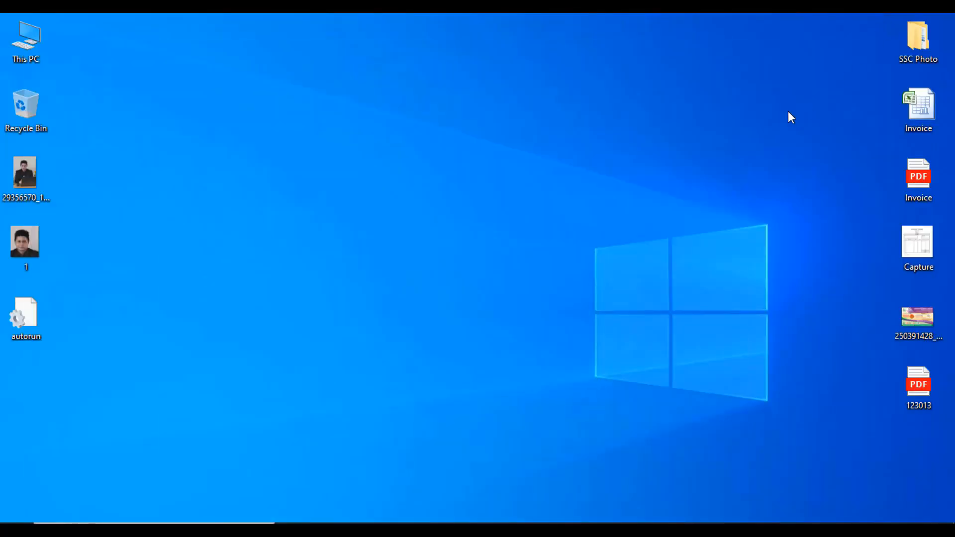
drag(98, 226, 5, 330)
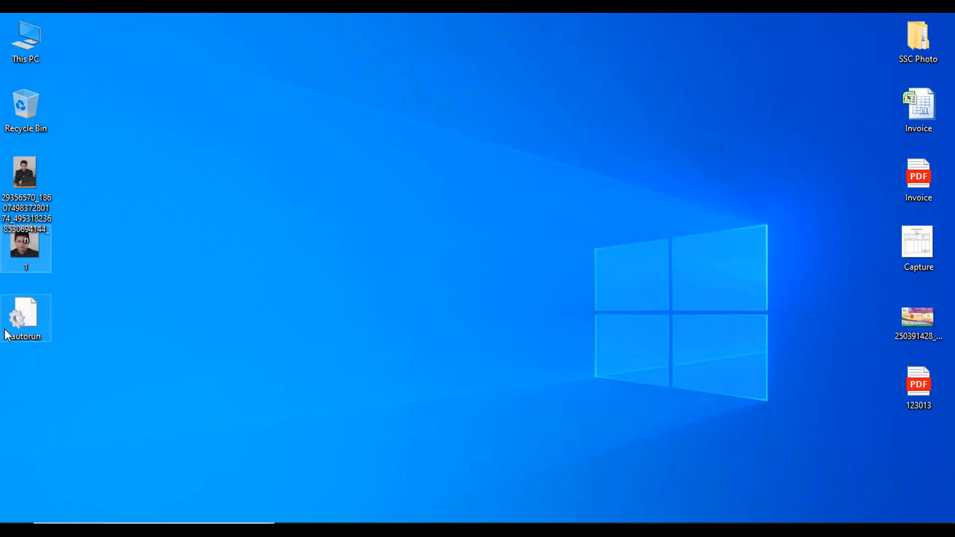
key(Delete)
Step: Open the portrait photo on the desktop in Paint
click(18, 181)
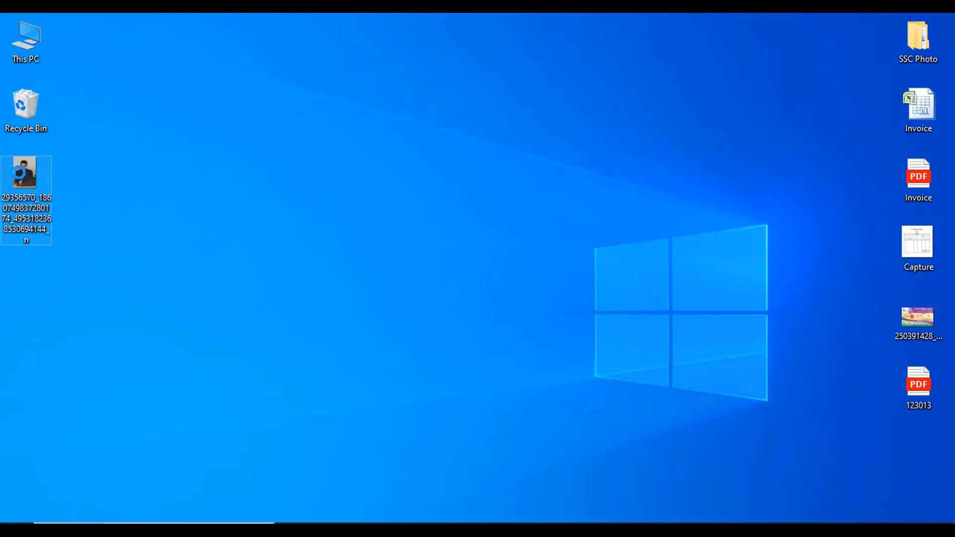
right_click(25, 174)
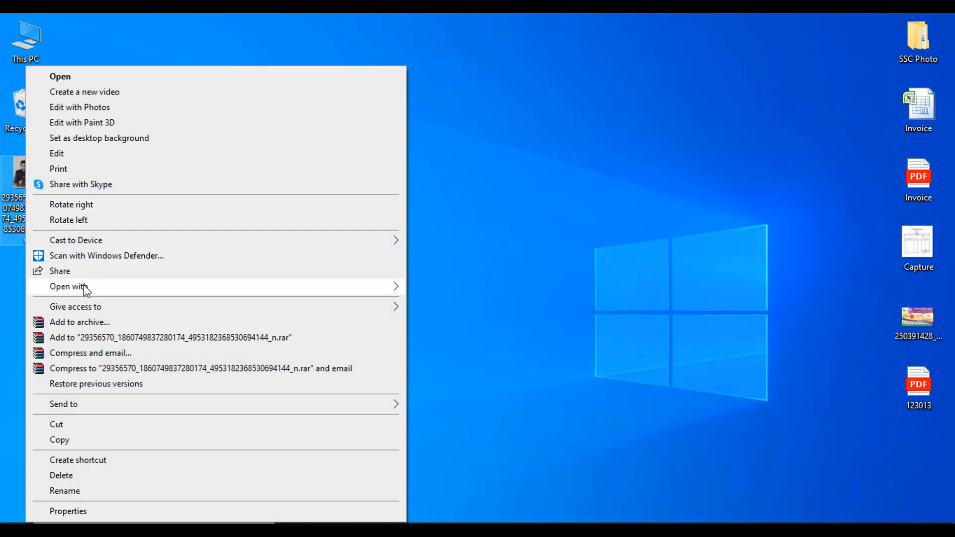
mouse_move(85, 289)
click(447, 306)
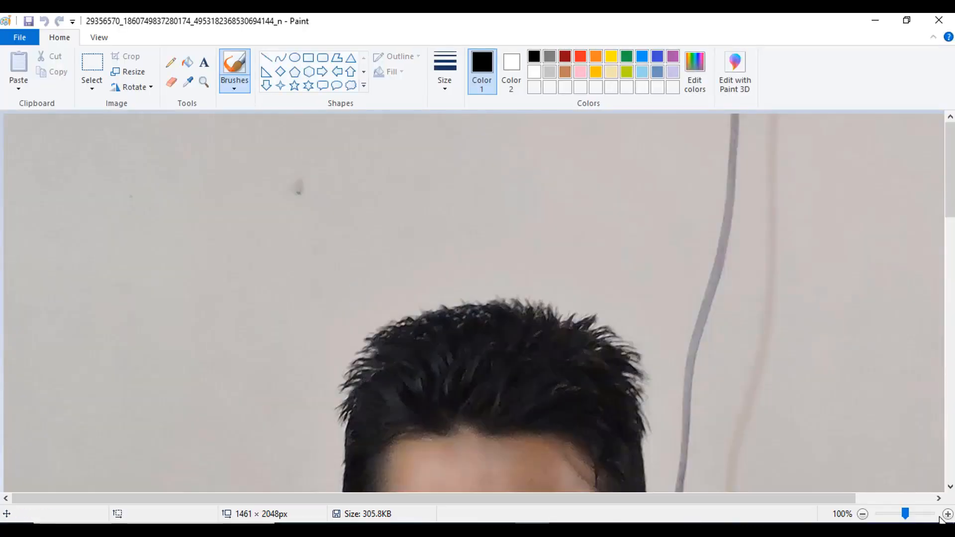
Step: Crop the photo to a rectangular area of about 793 × 977 px around the man's head and shoulders
click(863, 514)
click(863, 514)
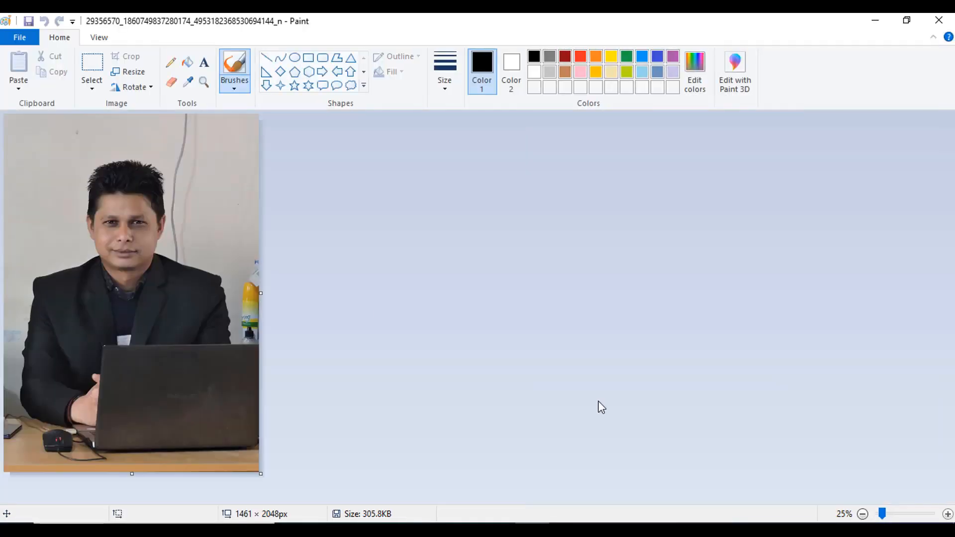
click(92, 87)
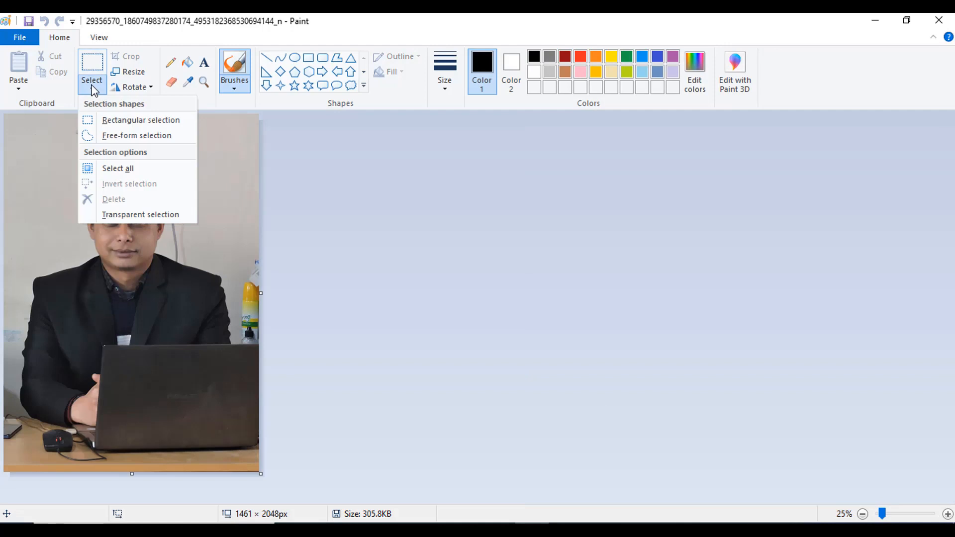
click(105, 121)
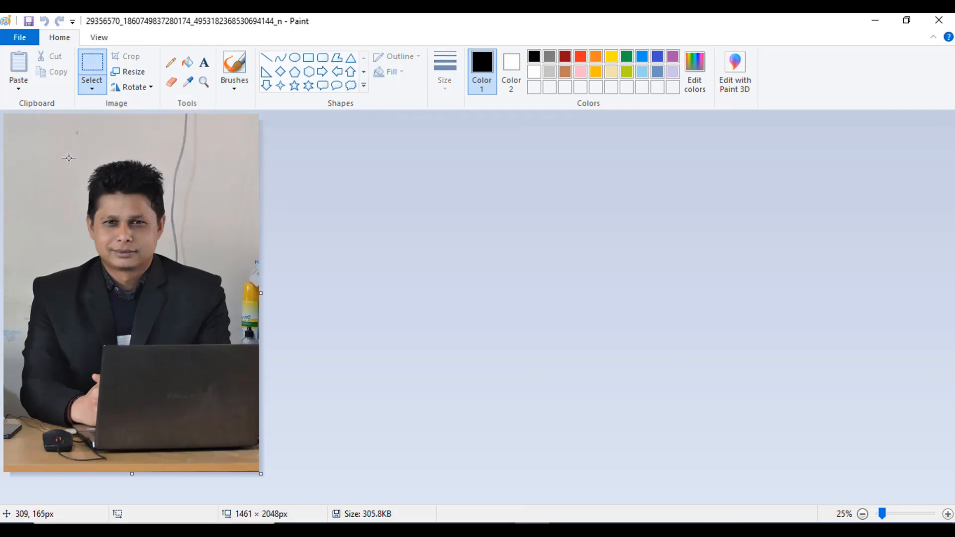
drag(58, 144, 196, 313)
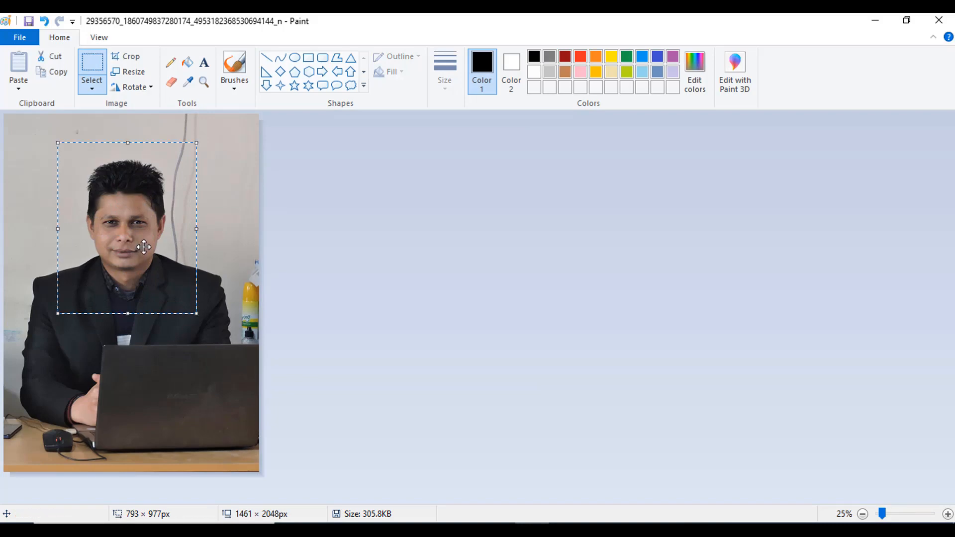
click(124, 57)
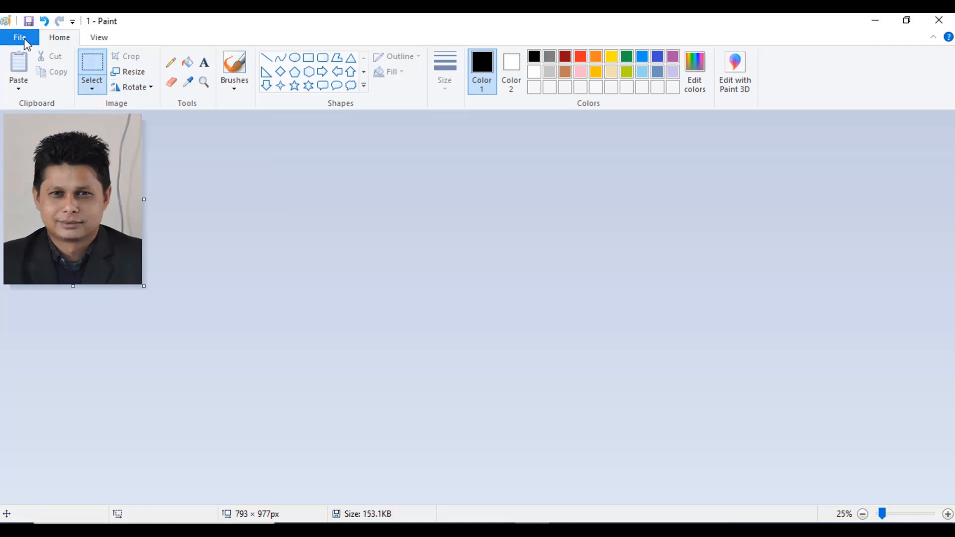
Step: Save the cropped picture to the Desktop as 1 in 24-bit Bitmap format and close Paint
click(22, 39)
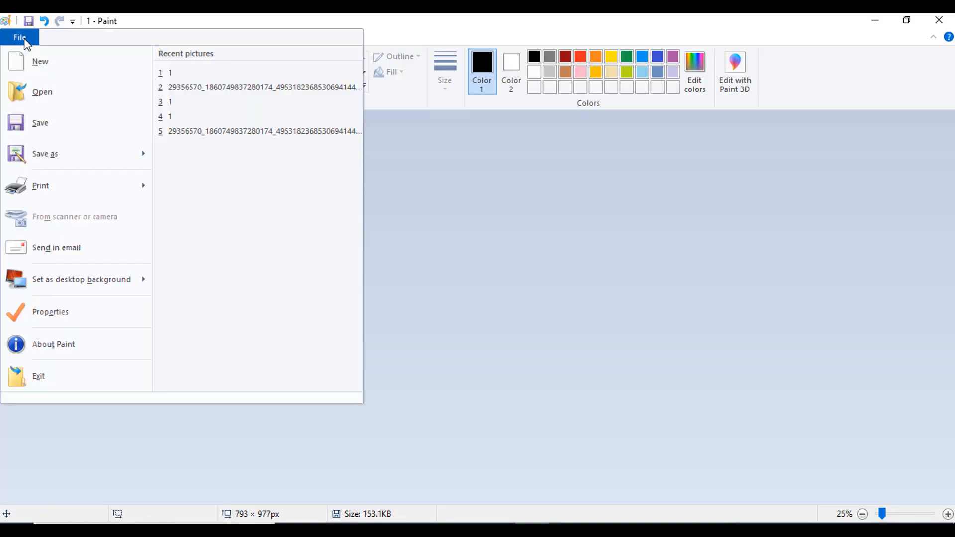
click(53, 154)
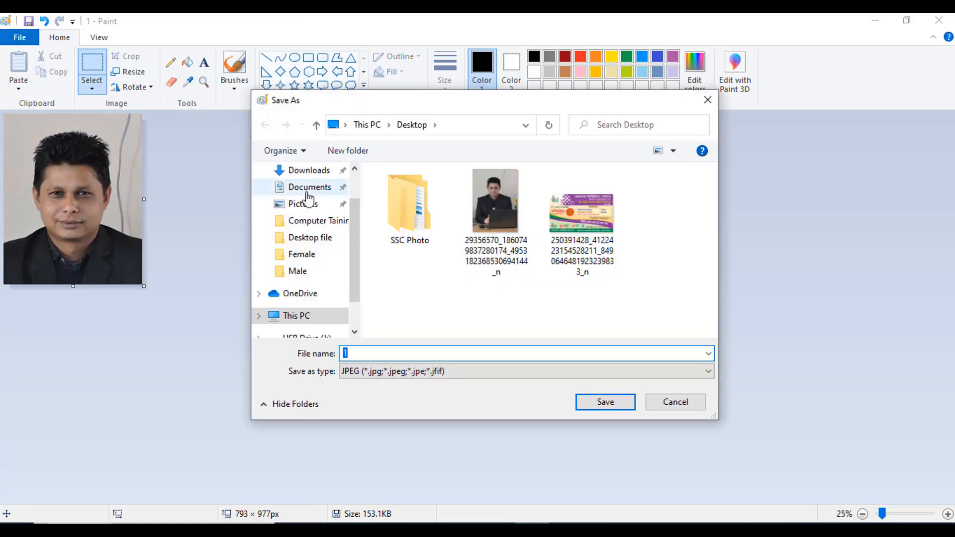
scroll(315, 232, up, 2)
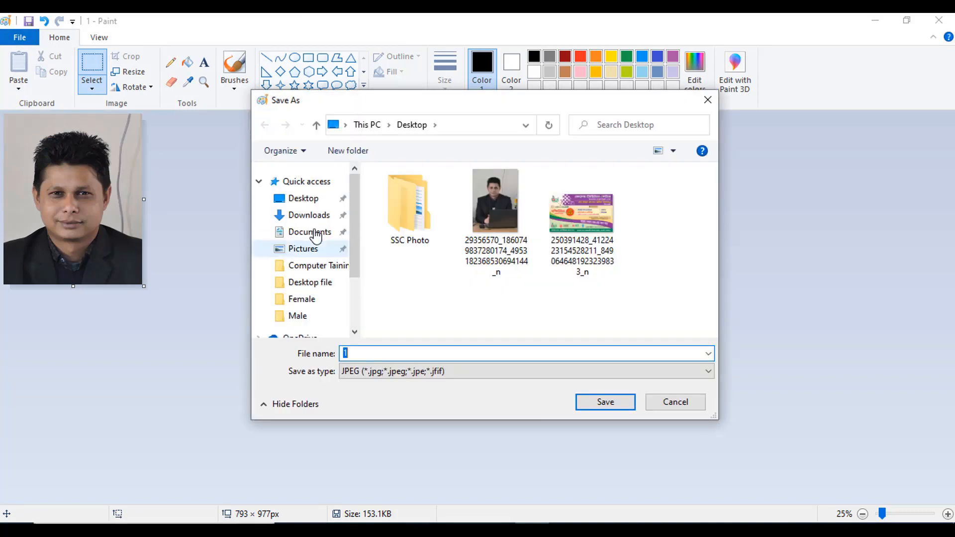
click(304, 199)
click(373, 351)
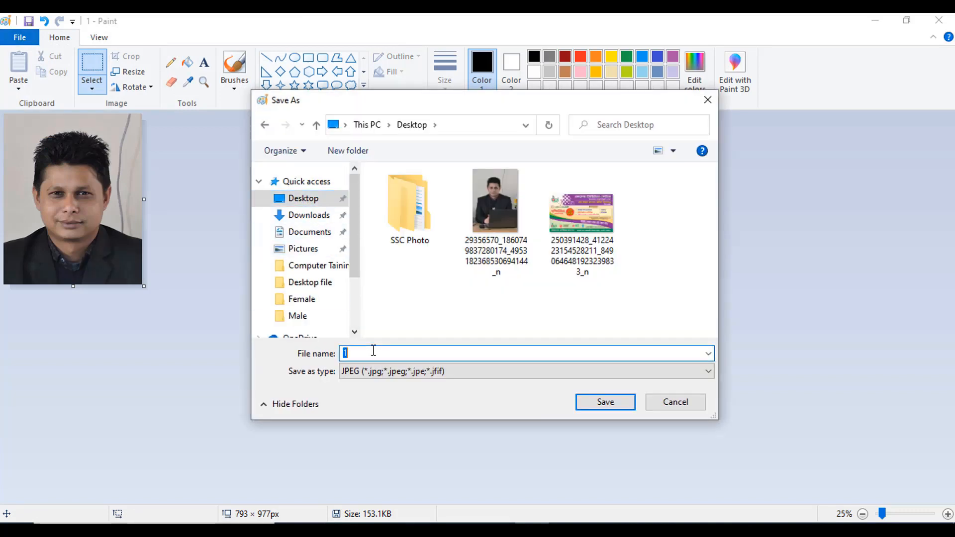
text(1)
click(390, 372)
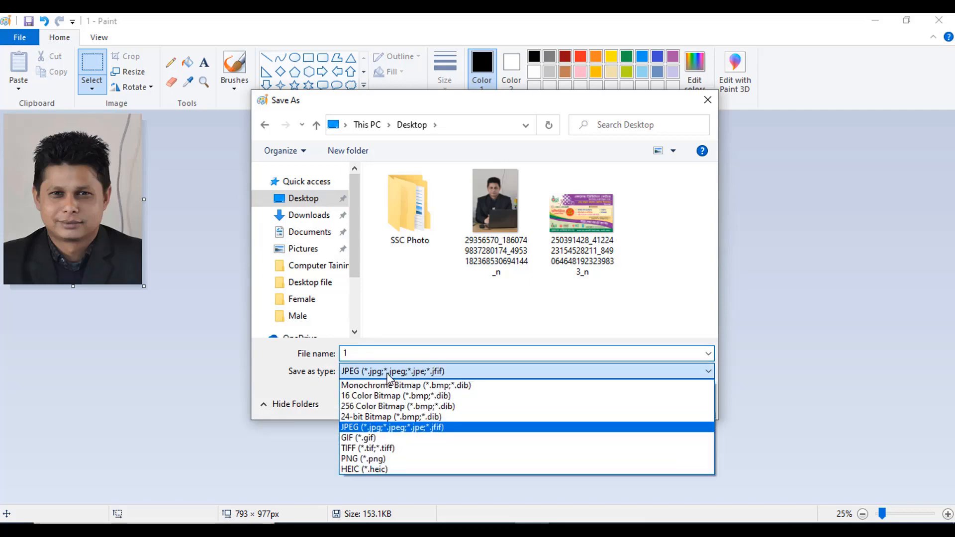
click(390, 417)
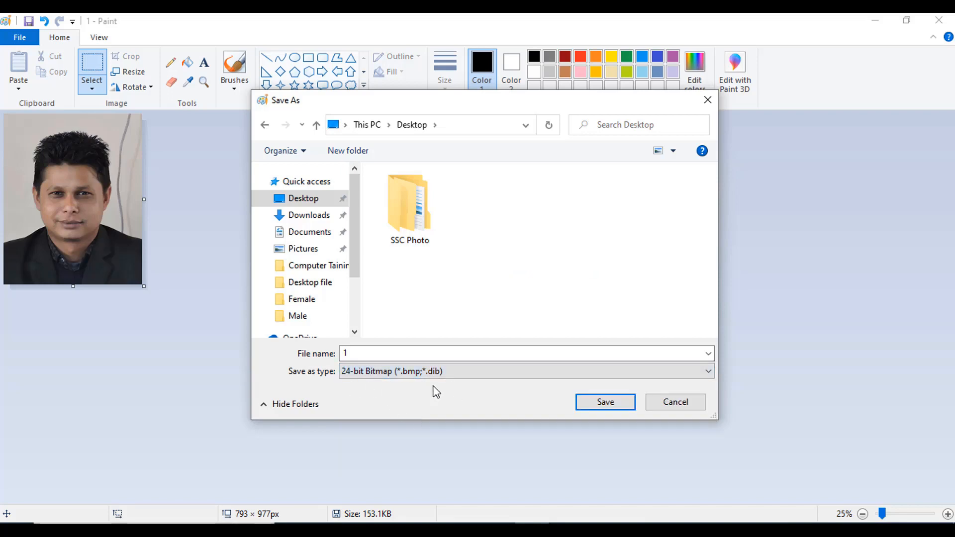
click(606, 403)
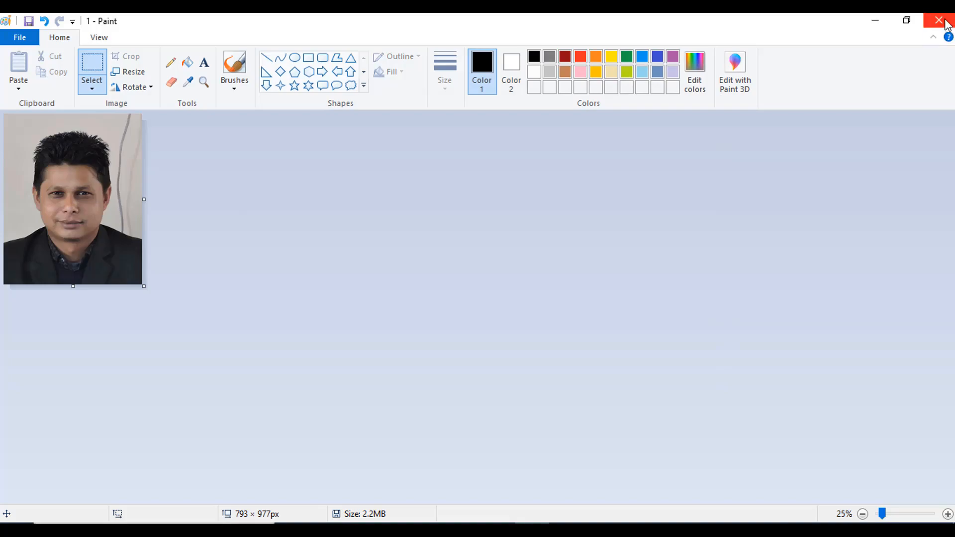
click(944, 23)
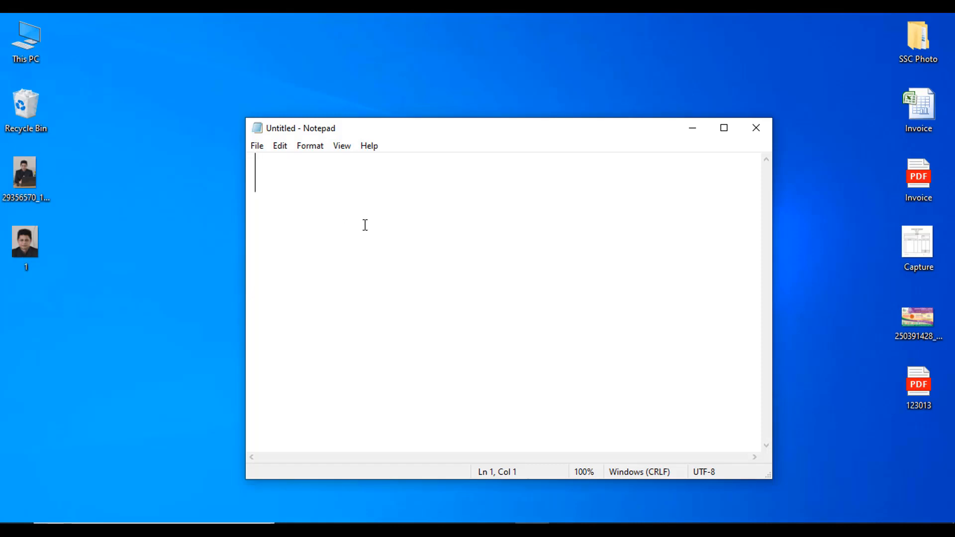
Step: In a new Notepad document, write "[autorun]" on the first line and "icon=1.bmp" on the second
text([a)
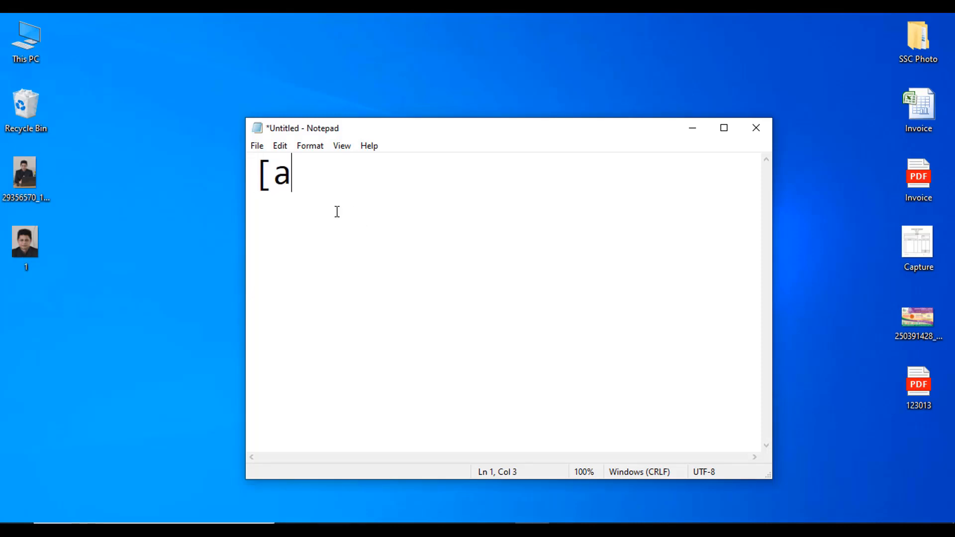
text(utorun)
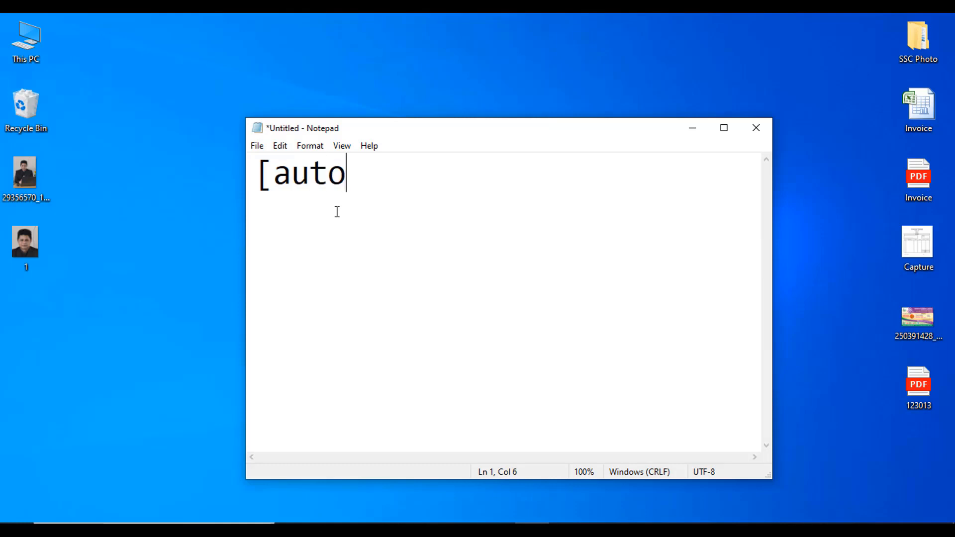
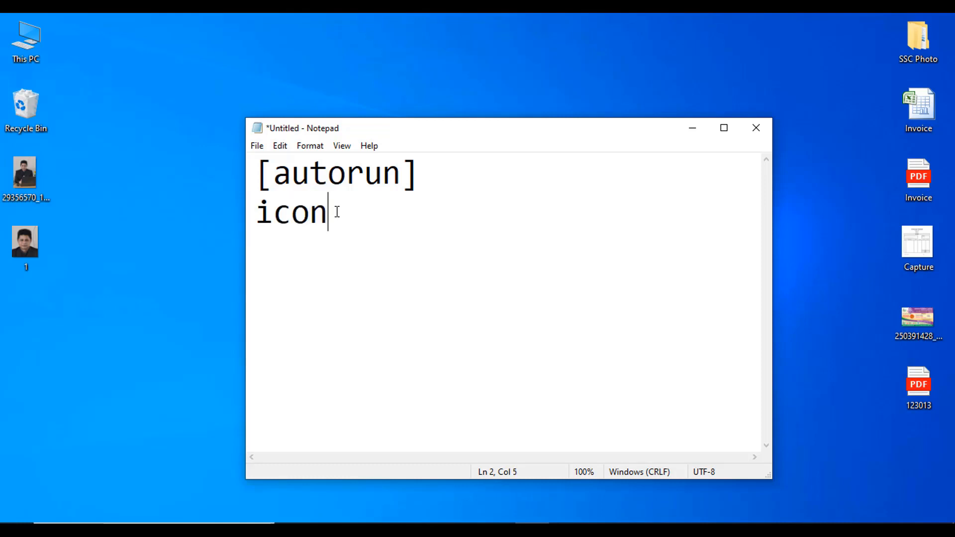
text(=1.bmp)
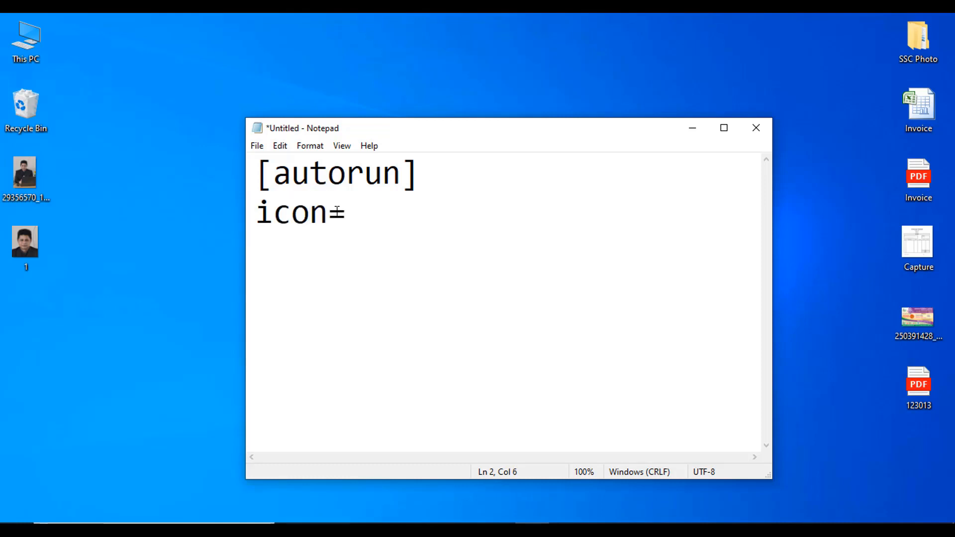
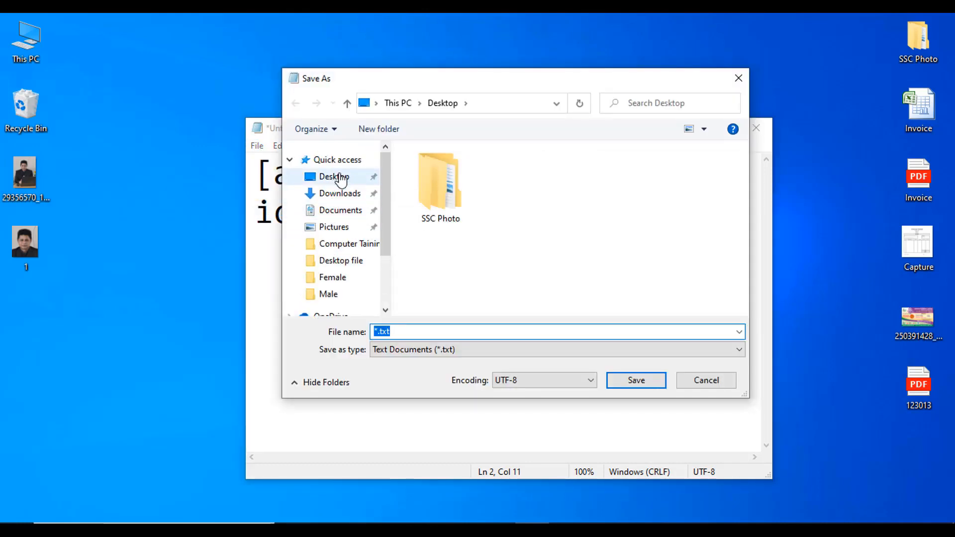
Step: Save the Notepad text to the Desktop under the file name autorun
click(340, 178)
click(418, 333)
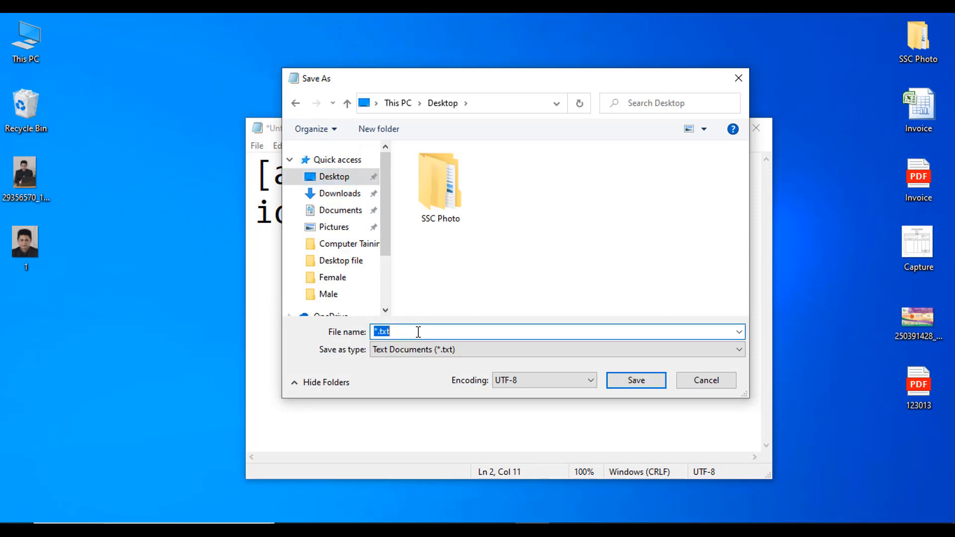
text(autor)
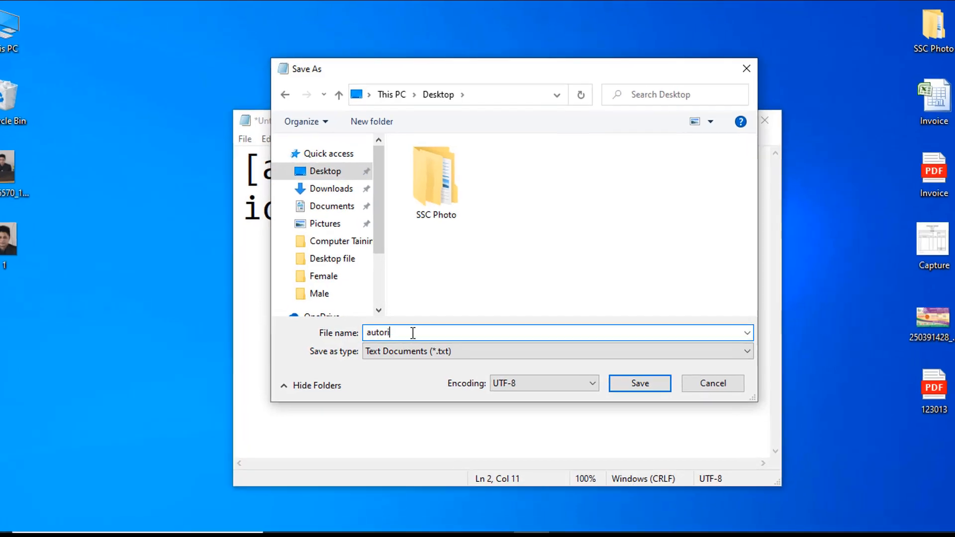
text(un.)
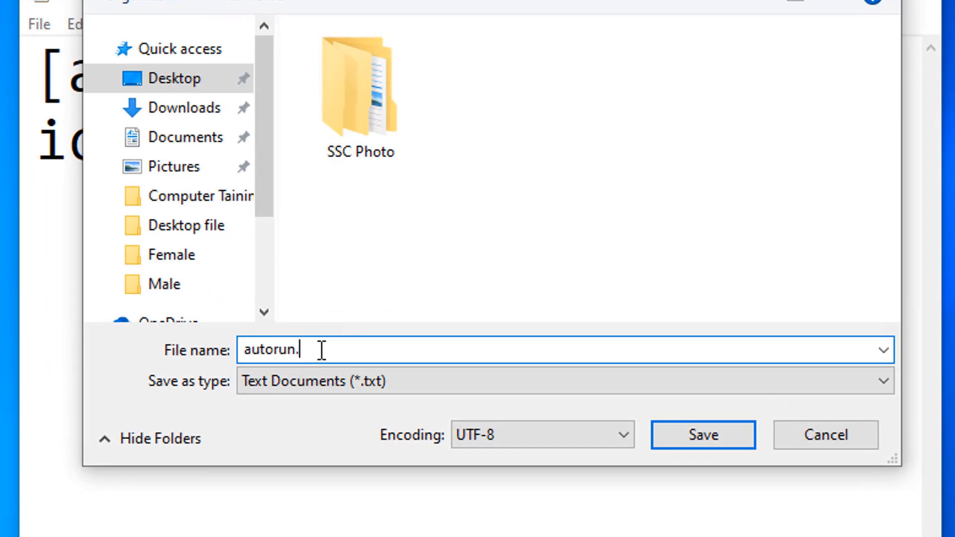
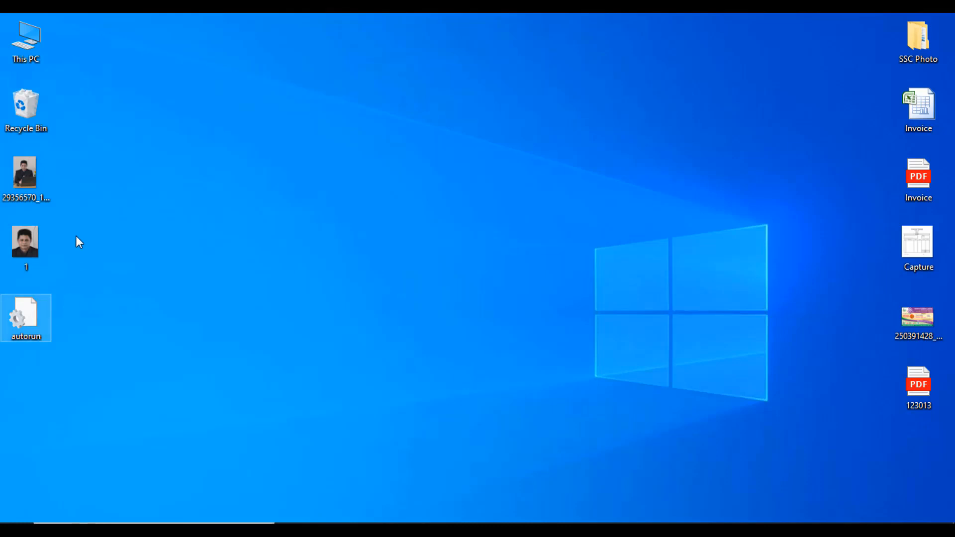
Step: Copy the picture 1 and the autorun file from the Desktop into the root of USB Drive (J:)
drag(72, 229, 26, 333)
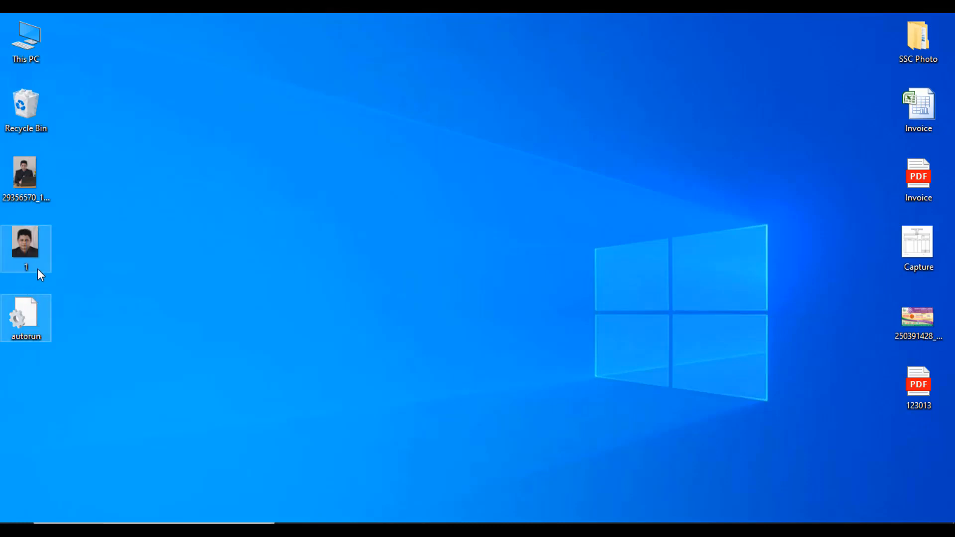
right_click(32, 258)
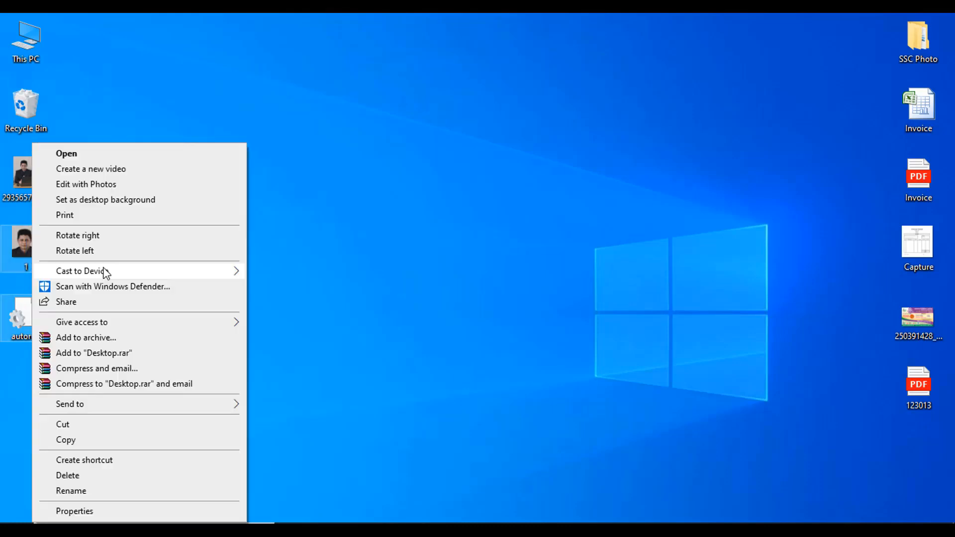
click(85, 440)
double_click(31, 43)
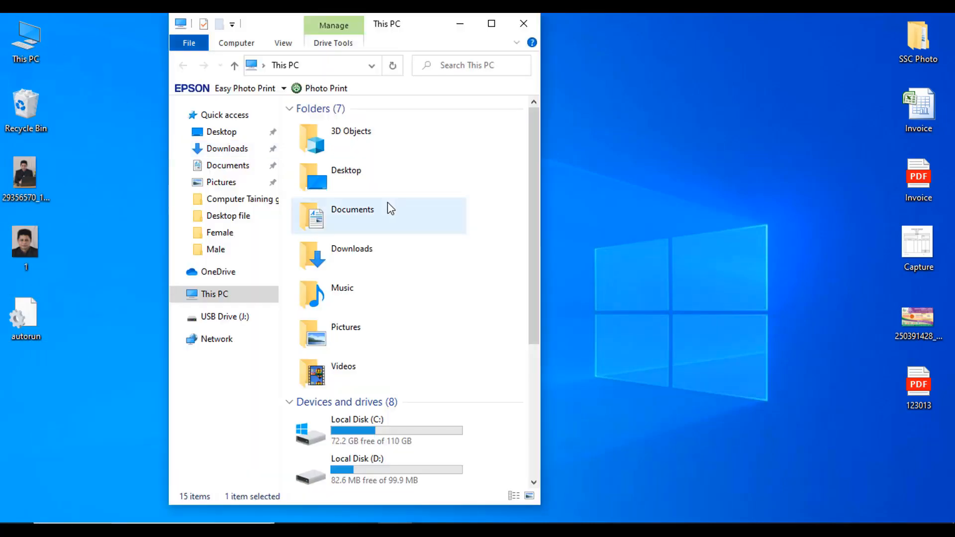
click(492, 24)
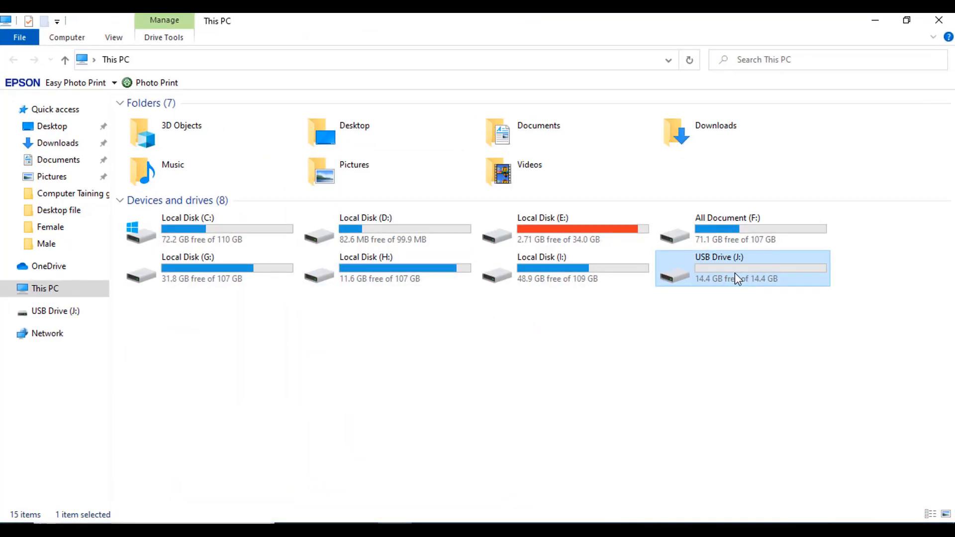
double_click(728, 271)
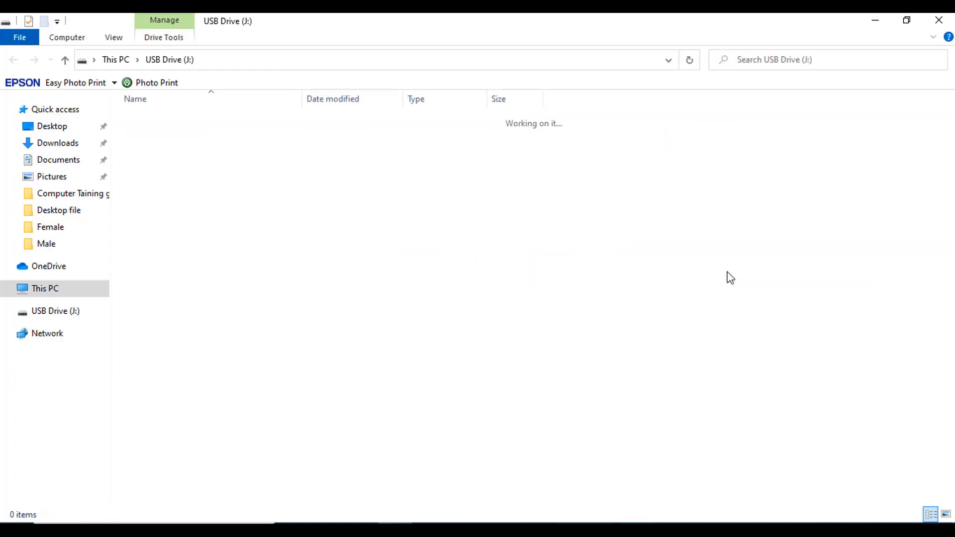
right_click(347, 196)
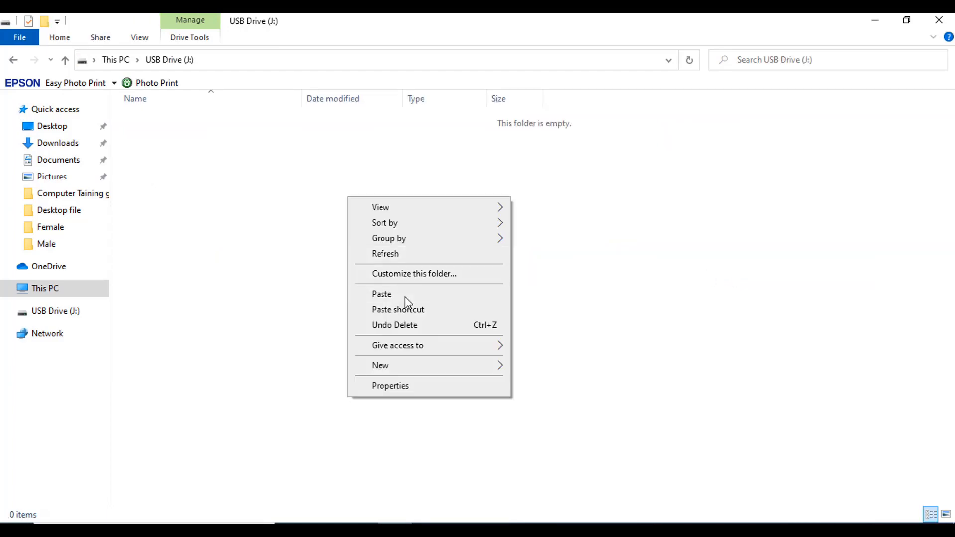
click(405, 294)
Step: Refresh the USB drive's file listing and return to the This PC overview
right_click(303, 247)
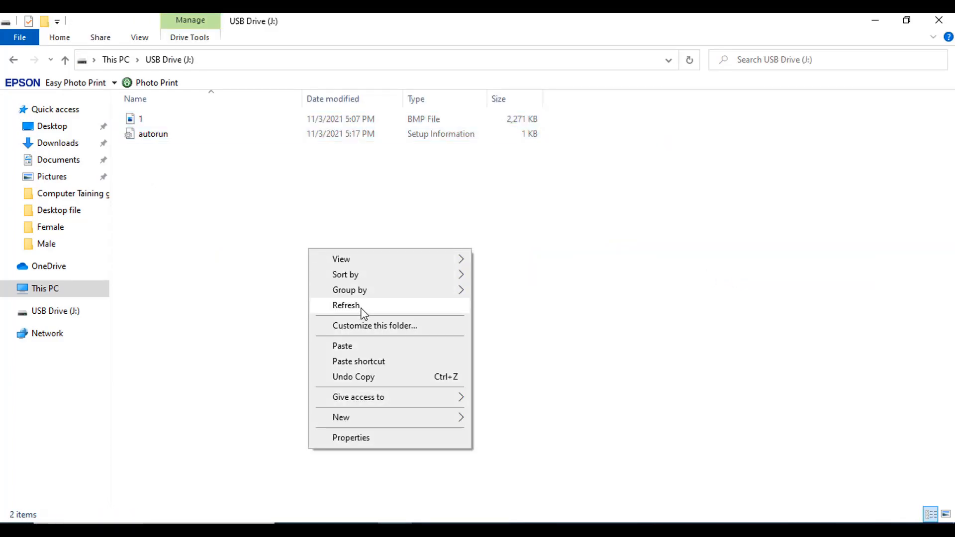
click(359, 305)
click(13, 60)
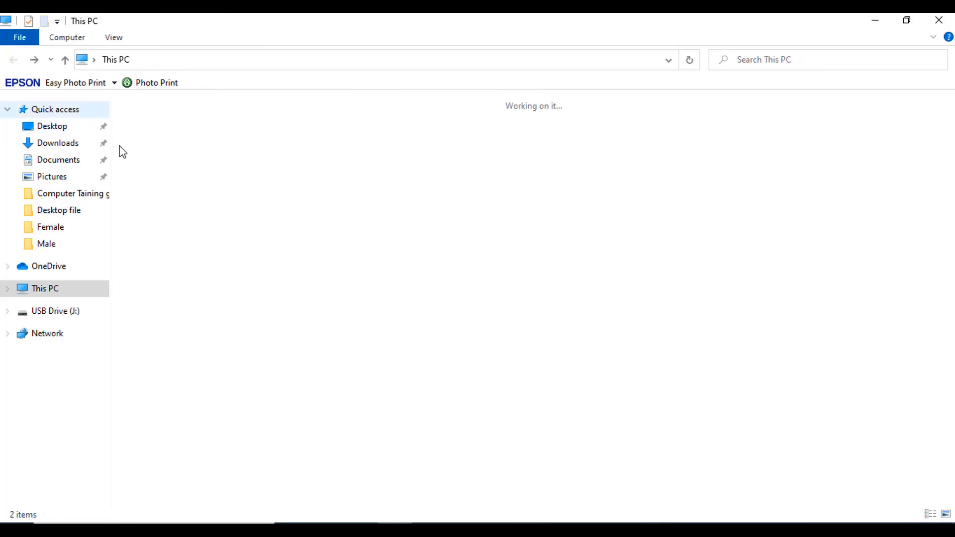